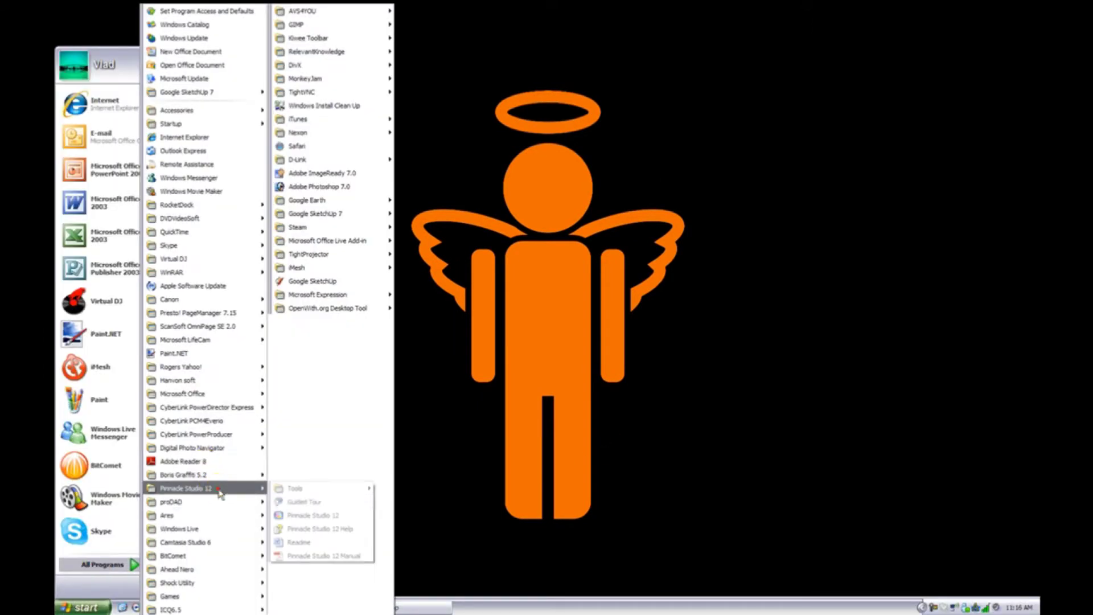
- Launch Pinnacle Studio 12 from the Windows XP Start menu's All Programs list
left_click(313, 515)
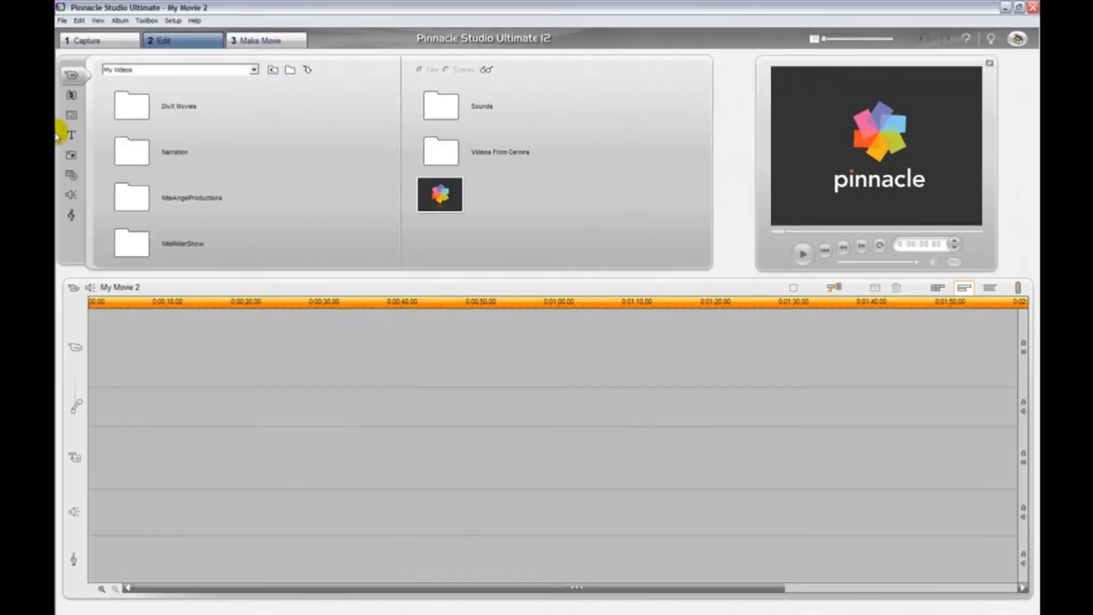
- Place the TEXT HERE title template on the title track and open it for editing
left_click(68, 135)
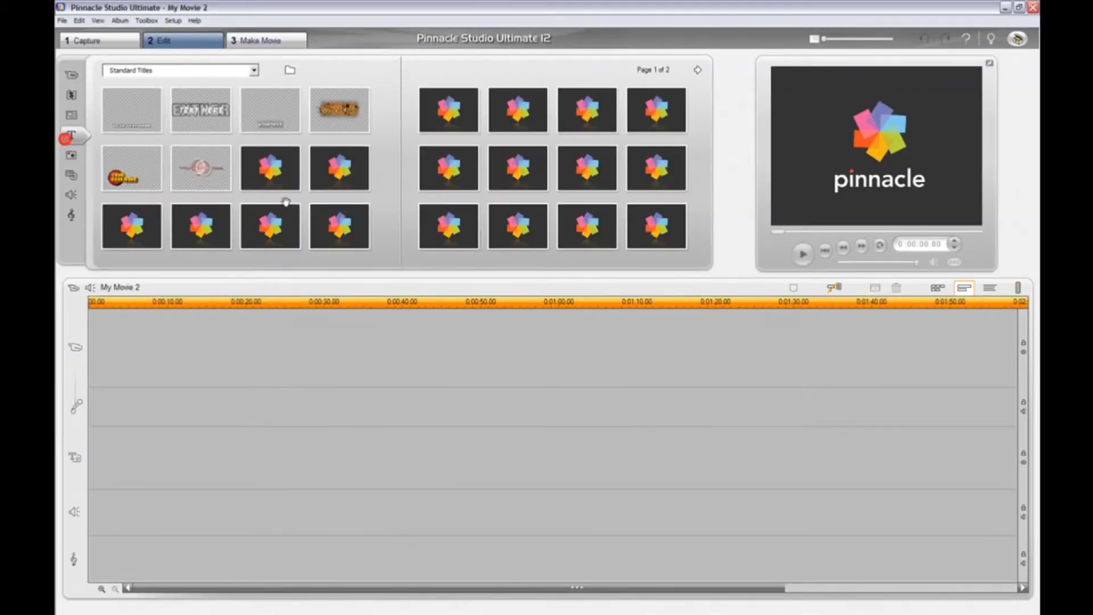
left_click(196, 117)
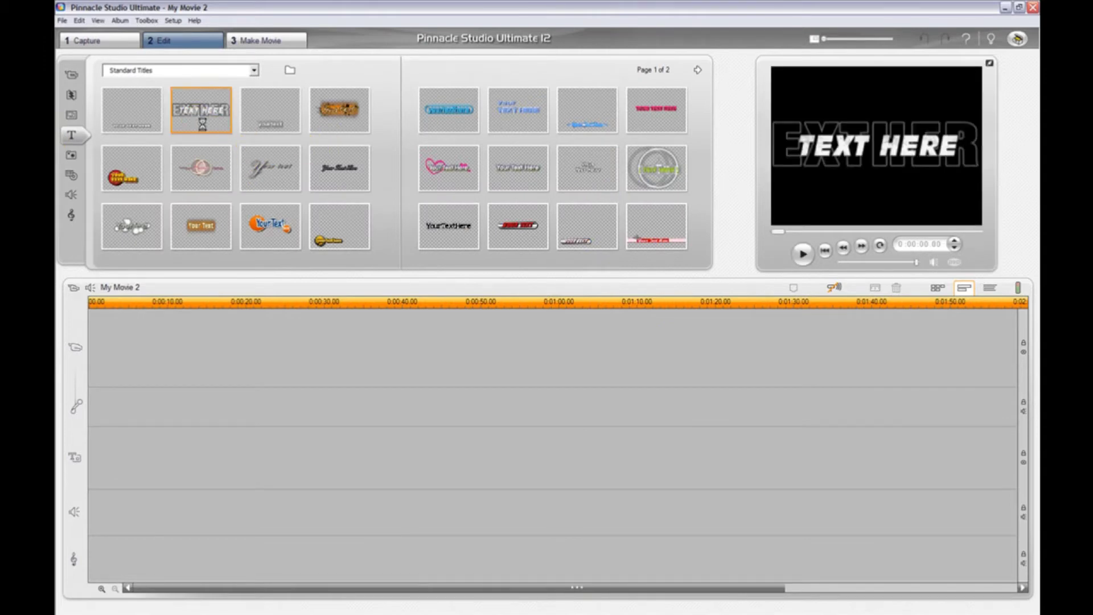
left_click_drag(201, 115, 100, 444)
double_click(101, 445)
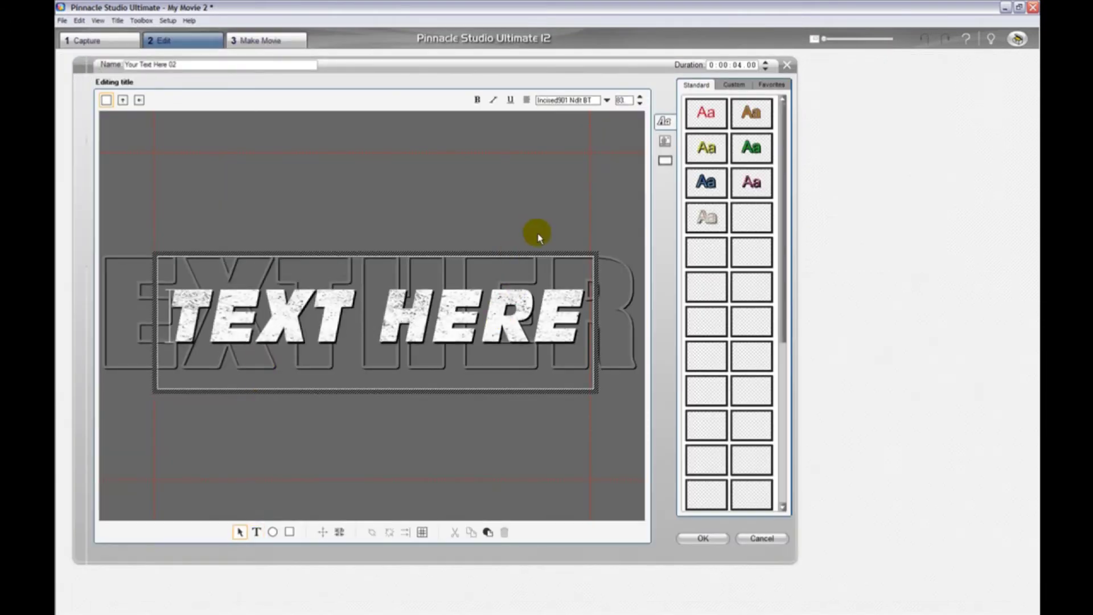
- Replace the template's text with 'HD' and close the title editor
left_click(547, 253)
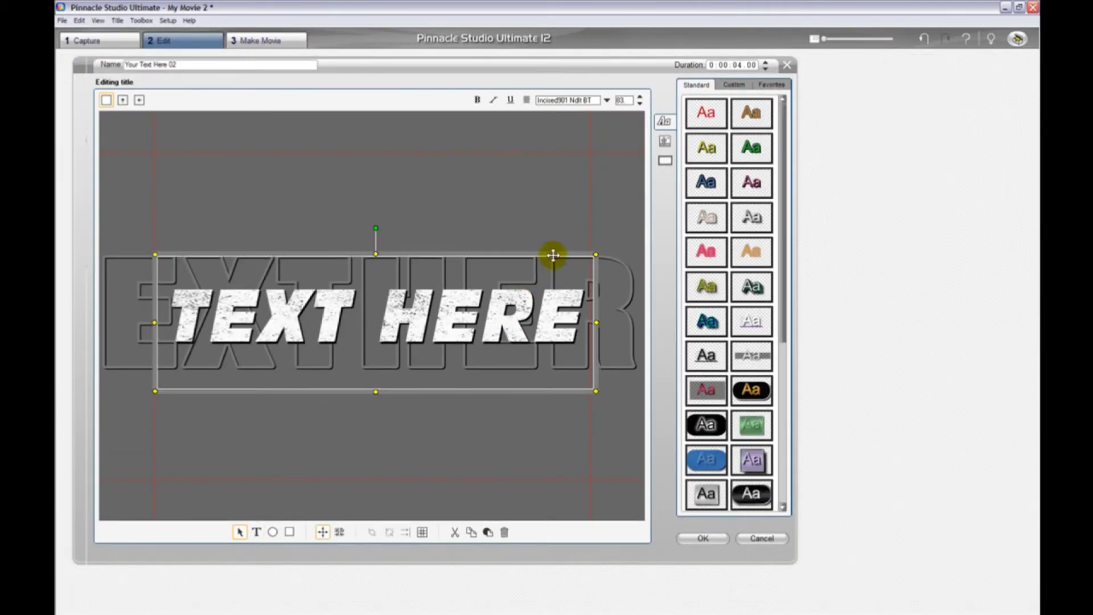
key("Delete")
double_click(574, 298)
left_click_drag(564, 316, 93, 305)
key("BackSpace")
key("BackSpace")
key("Delete")
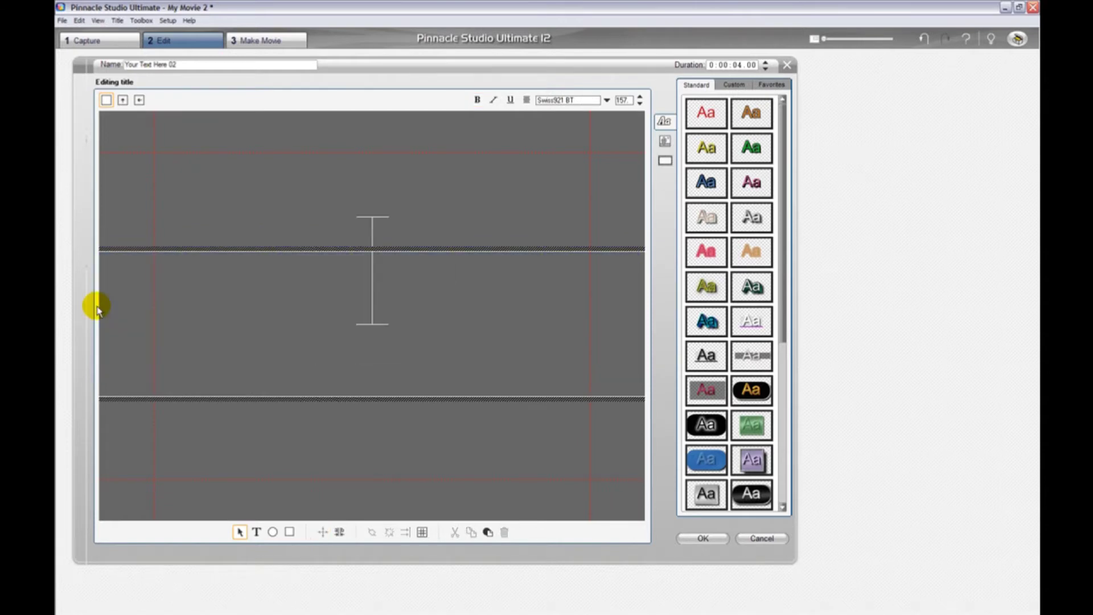
type("HD")
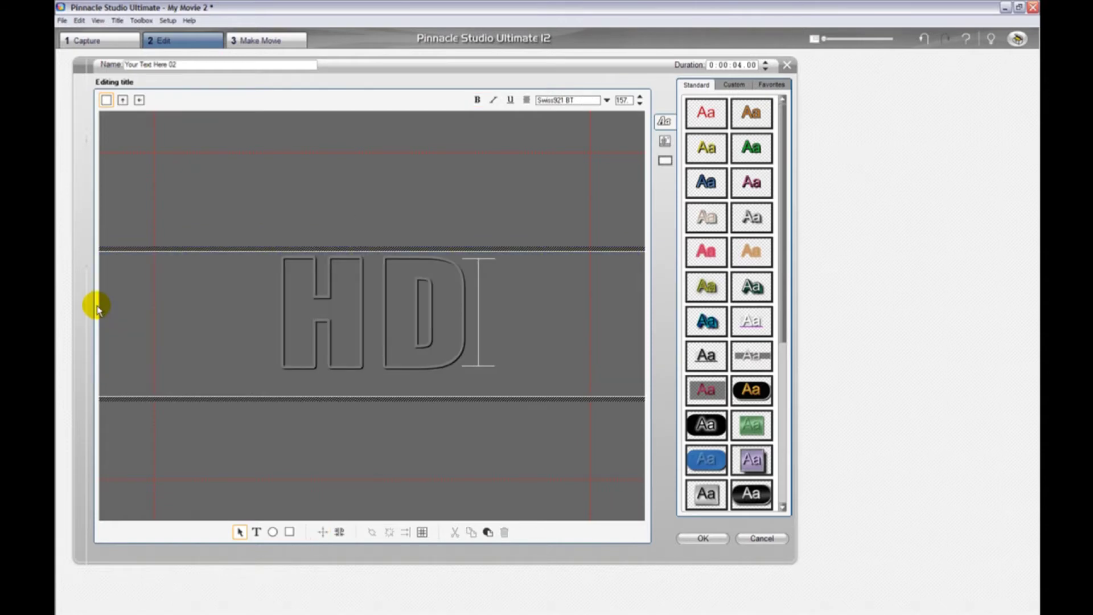
left_click(290, 182)
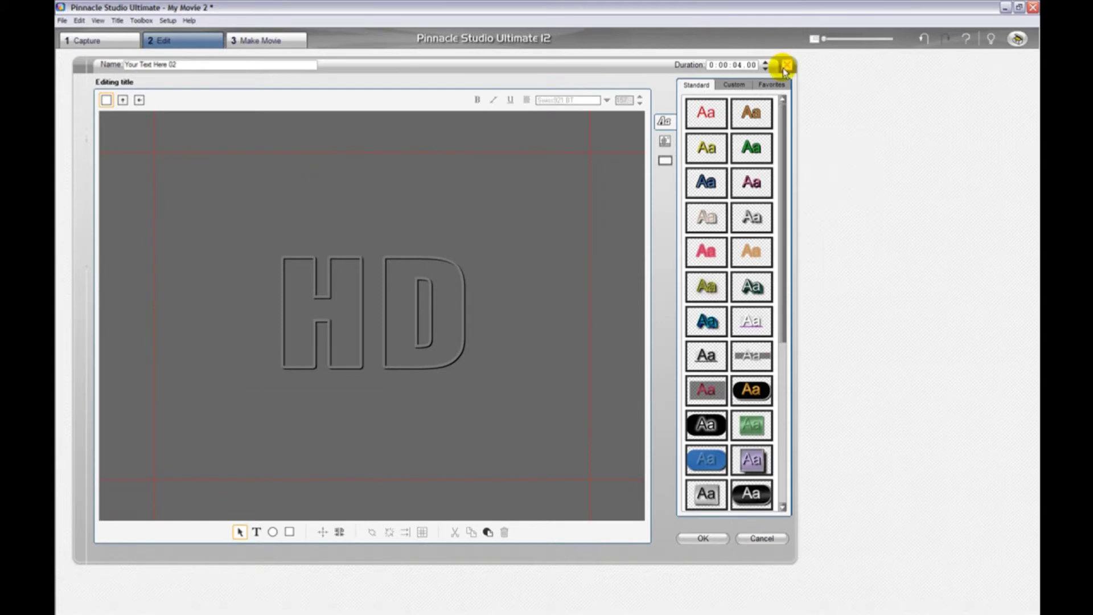
left_click(785, 66)
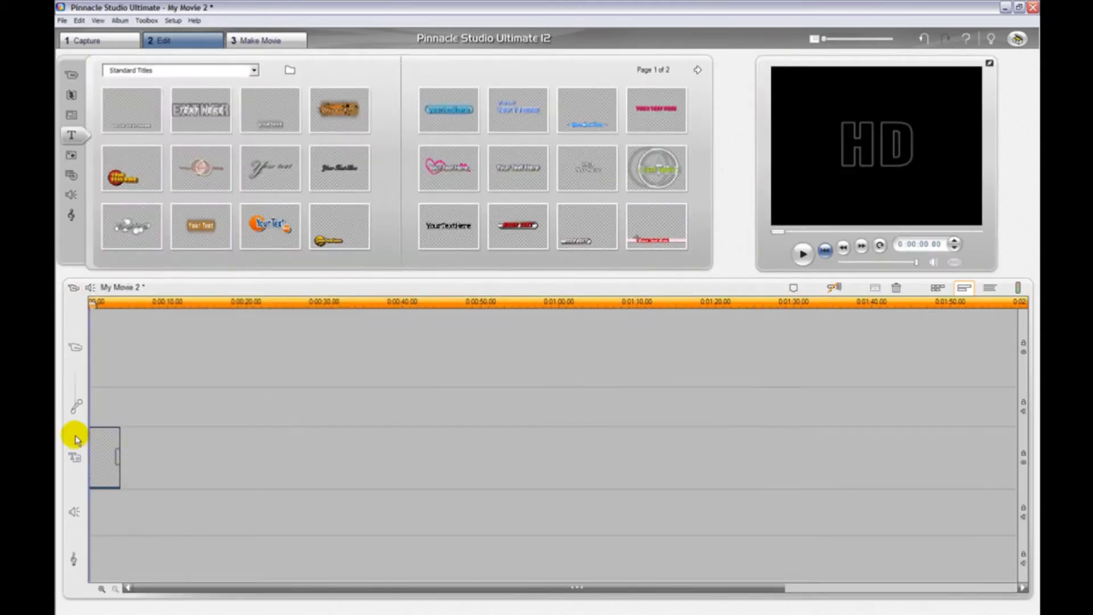
double_click(96, 440)
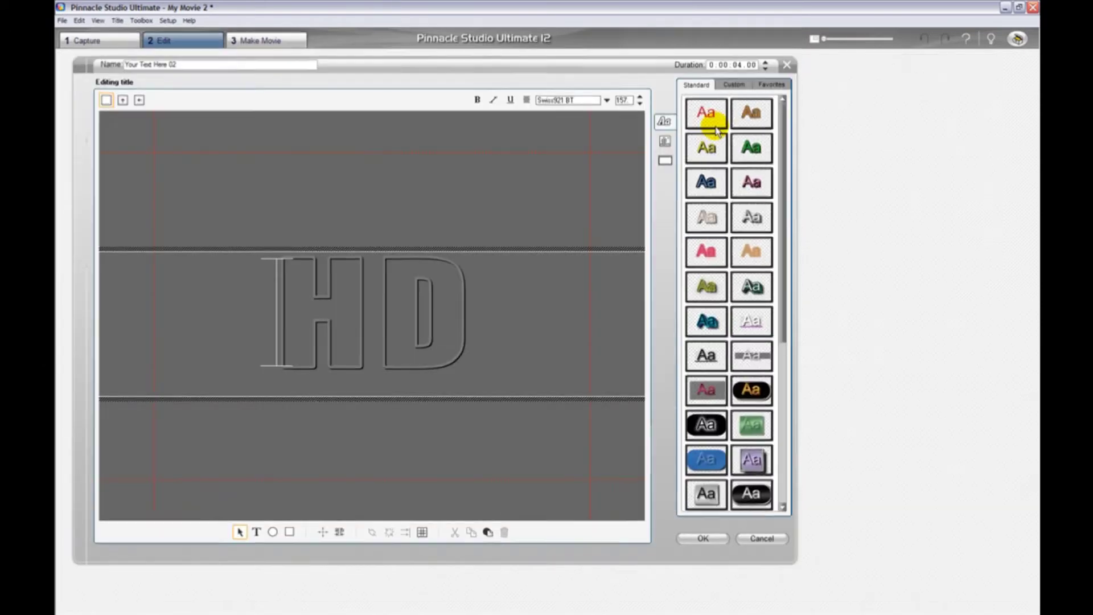
left_click(788, 65)
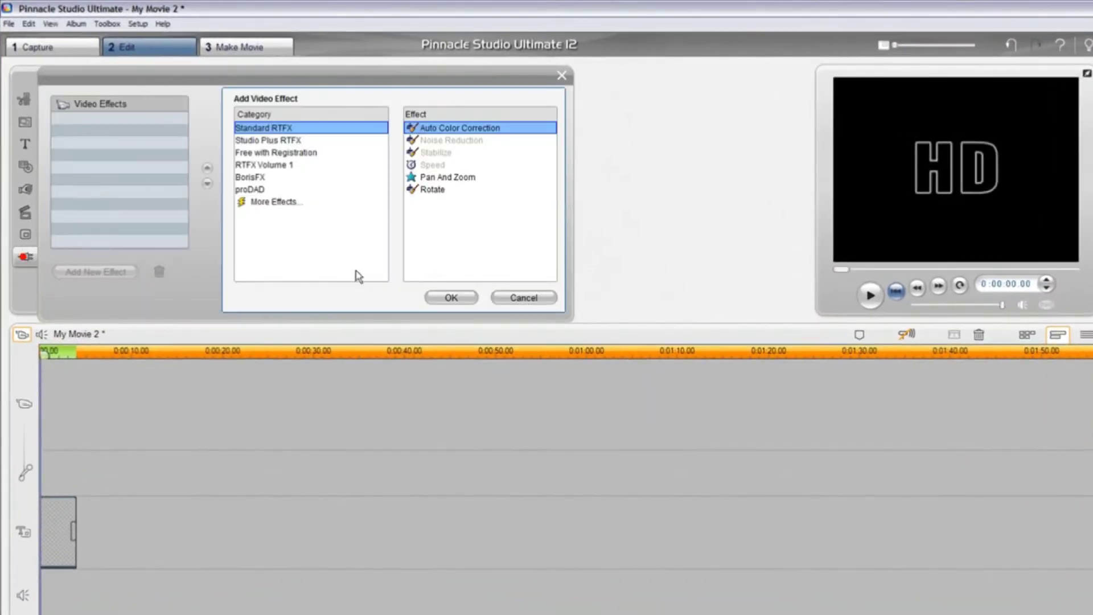
- Add the proDAD Vitascene Filter to the HD title, choose preset 462, and save the changes
left_click(257, 188)
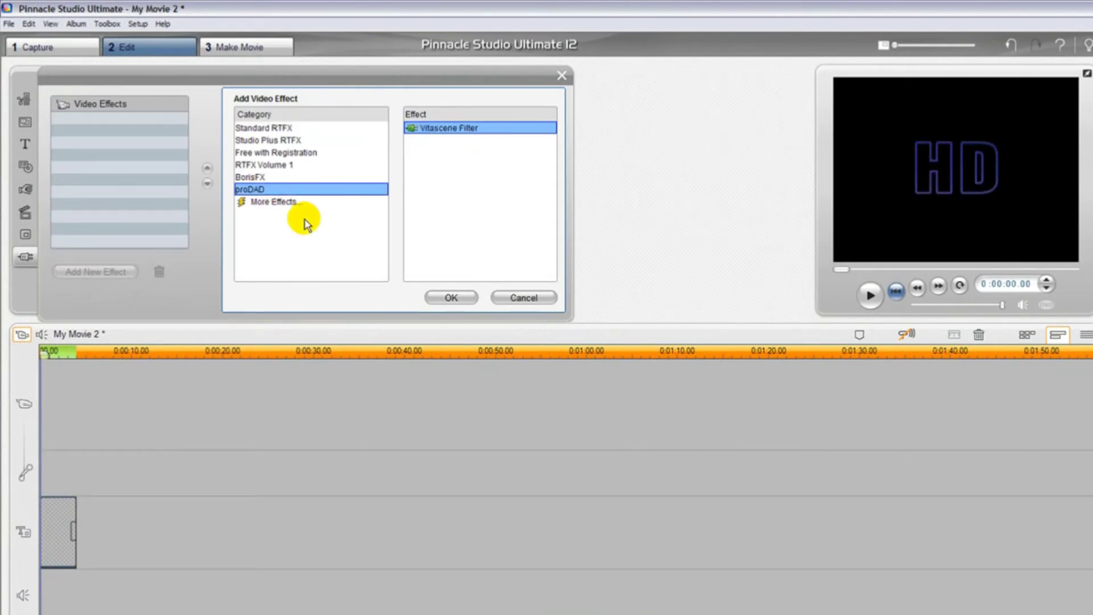
double_click(437, 129)
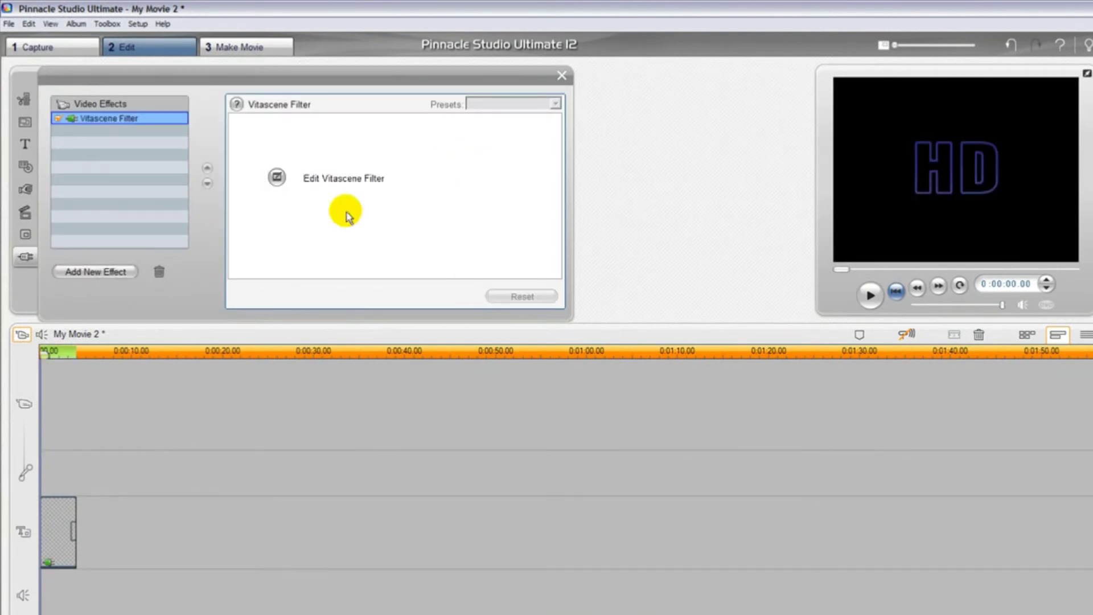
left_click(289, 180)
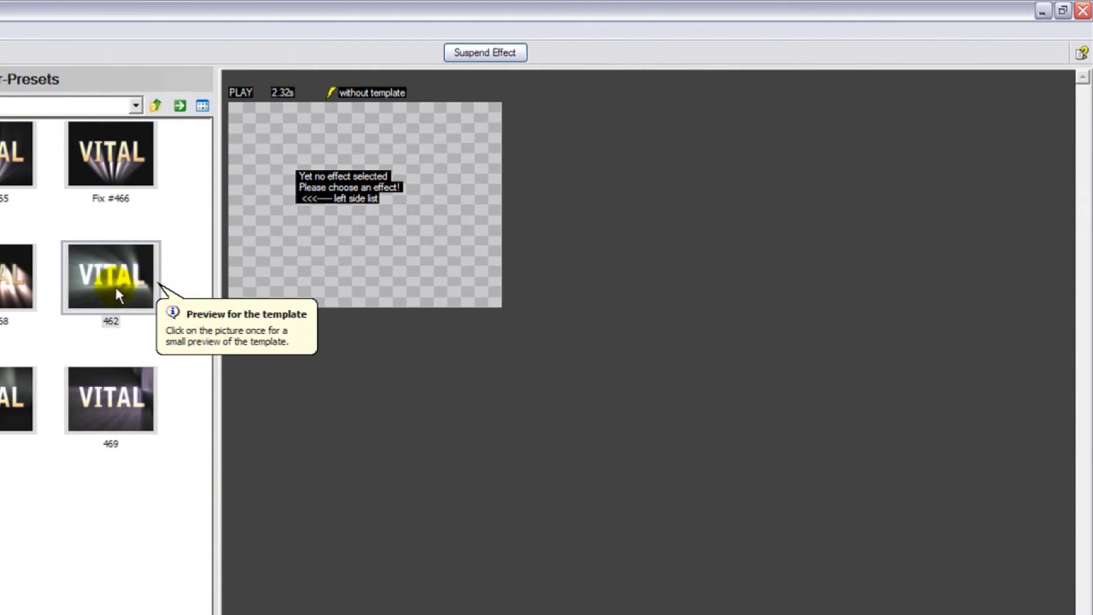
left_click(114, 284)
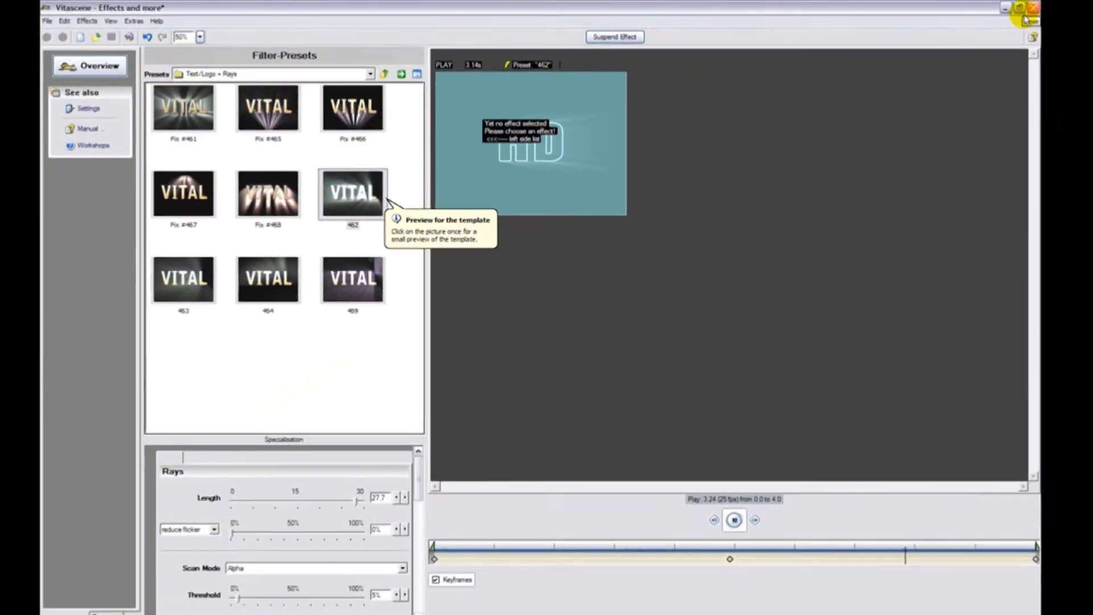
left_click(1028, 10)
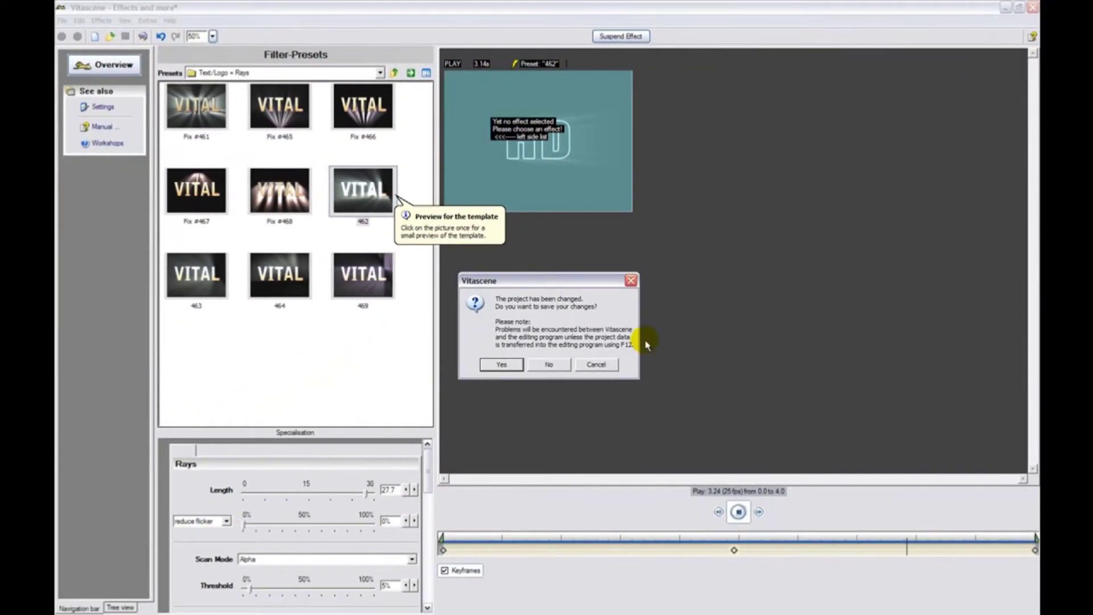
left_click(504, 364)
left_click(282, 461)
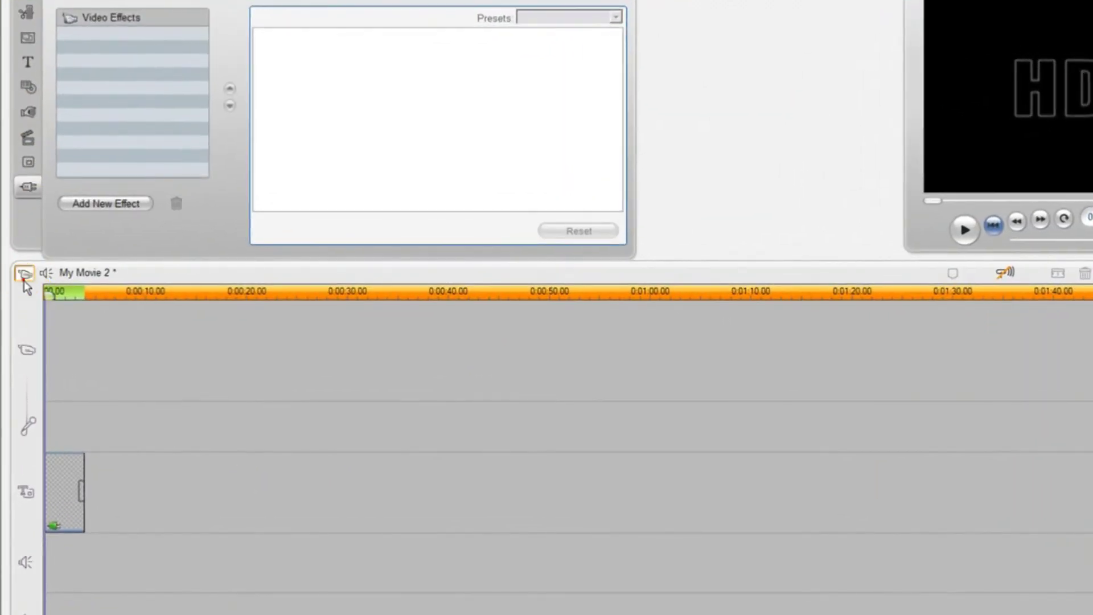
- Place the Electricity sound effect on the sound track, trimmed to the HD title's length
left_click(22, 275)
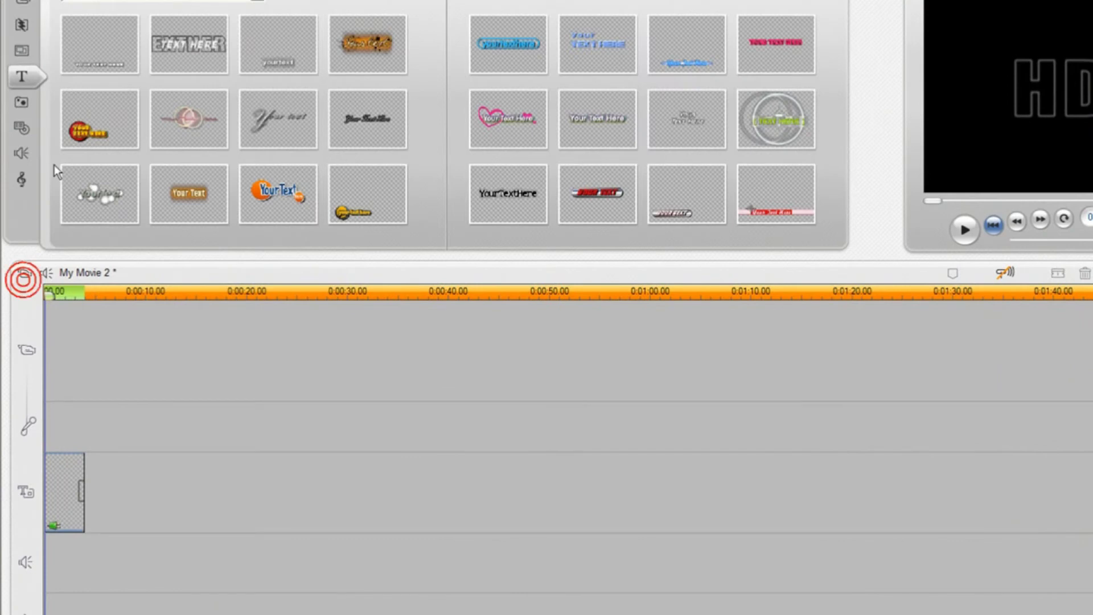
left_click(25, 154)
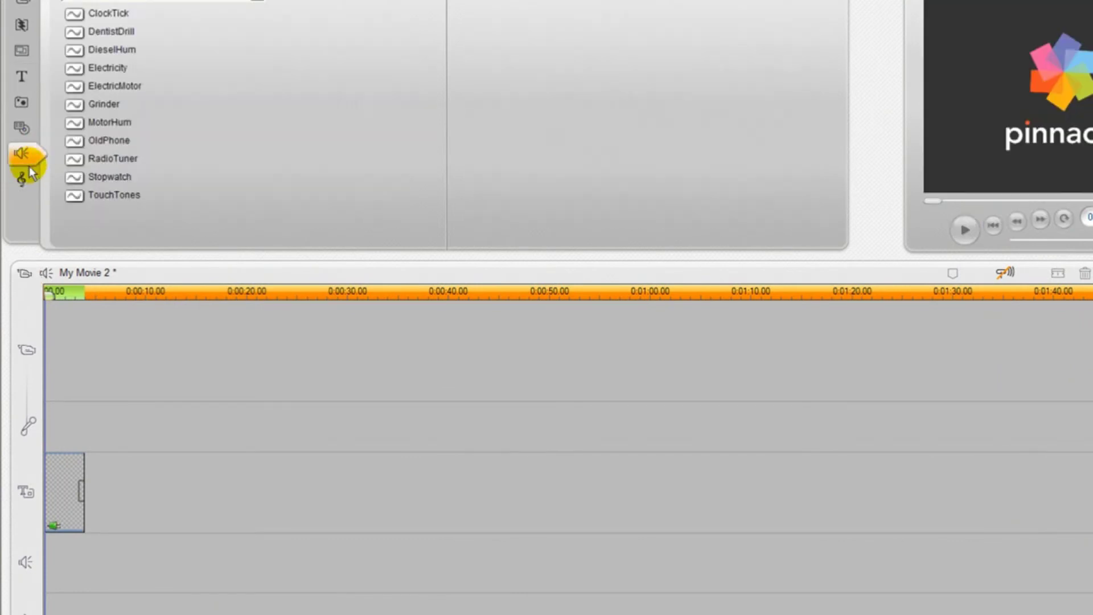
left_click(122, 68)
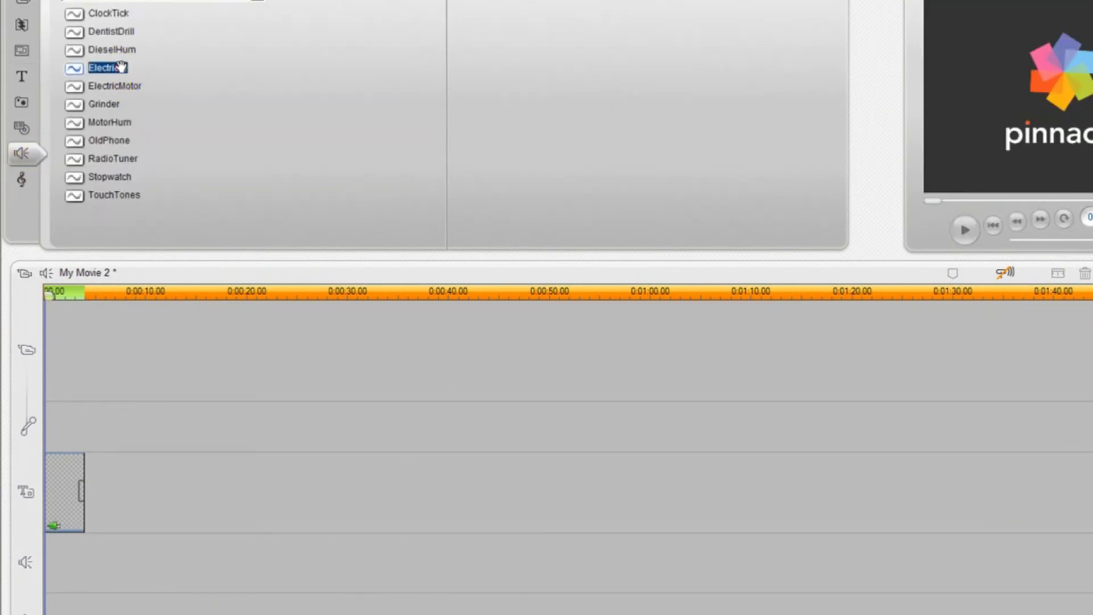
left_click_drag(122, 67, 60, 567)
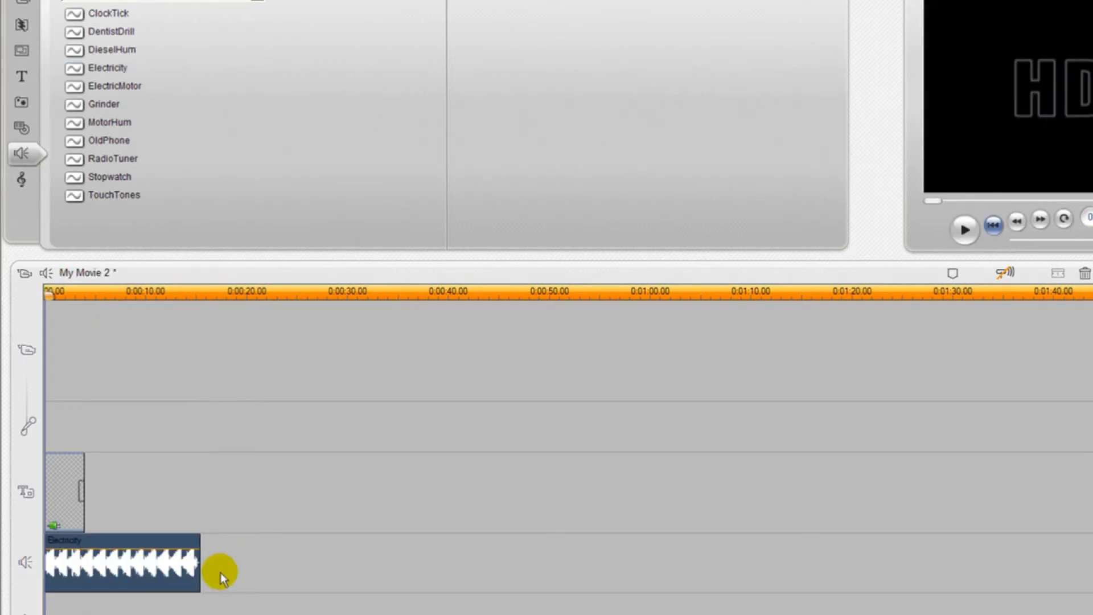
left_click(202, 567)
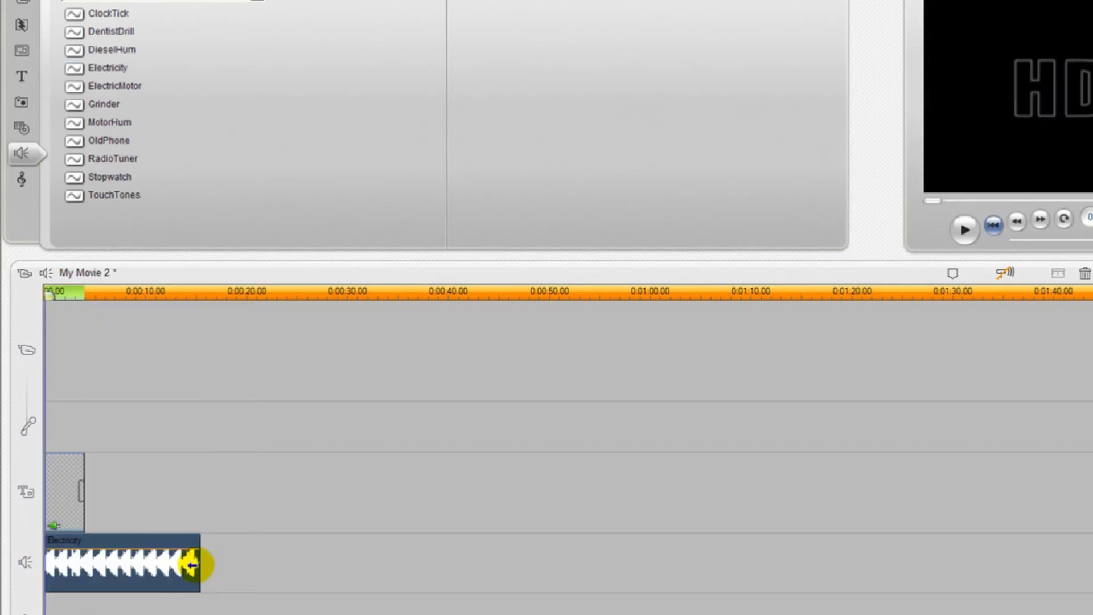
left_click_drag(195, 564, 83, 566)
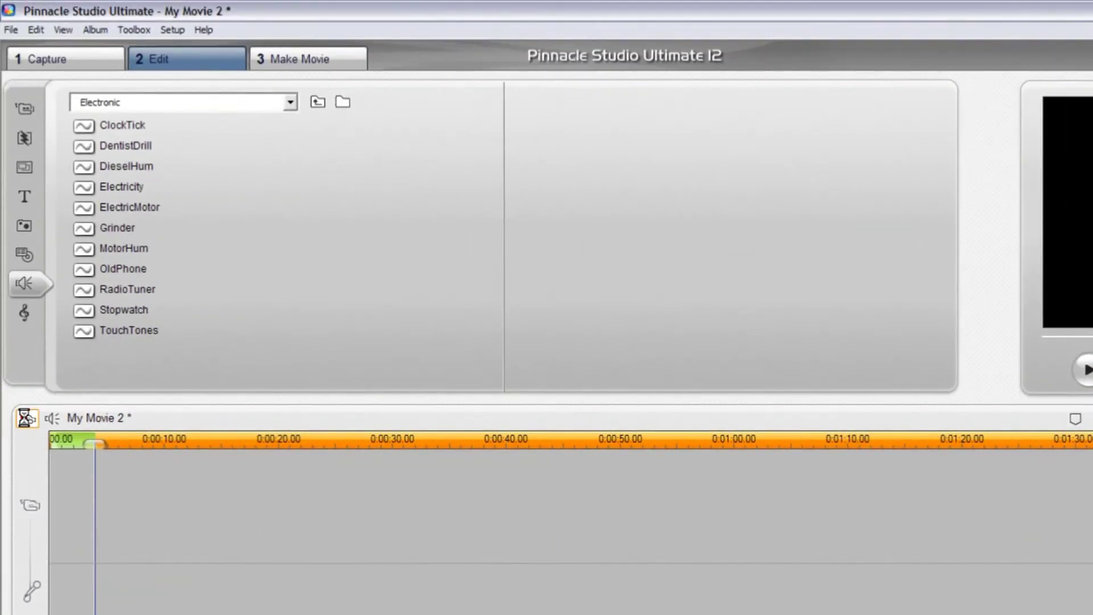
left_click(25, 418)
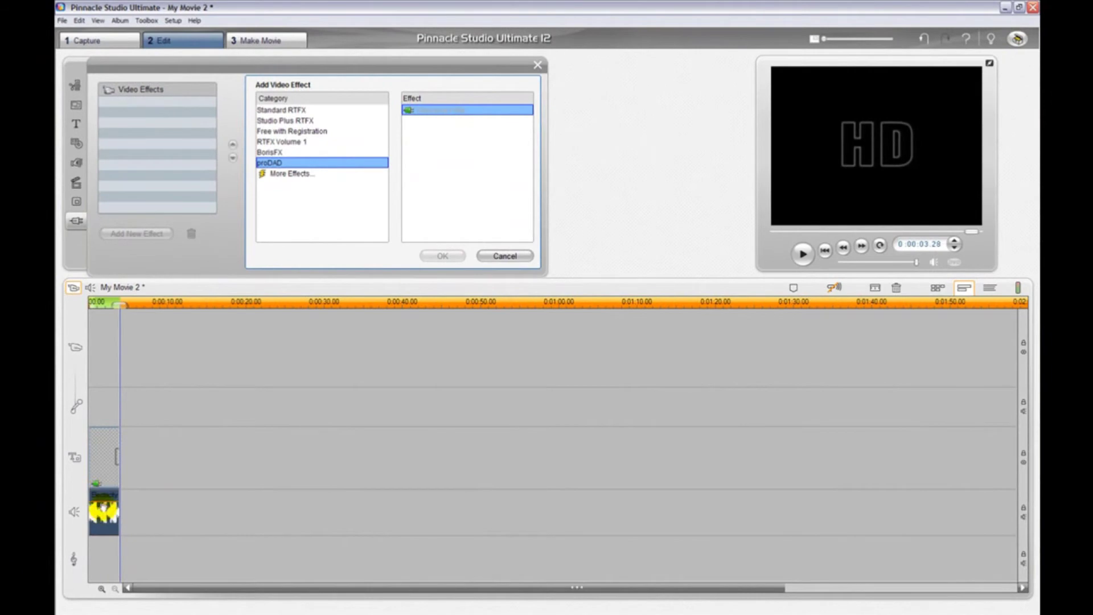
- Switch the Electricity clip's mixer to Surround with the balance recentred, then close the mixer
left_click(103, 511)
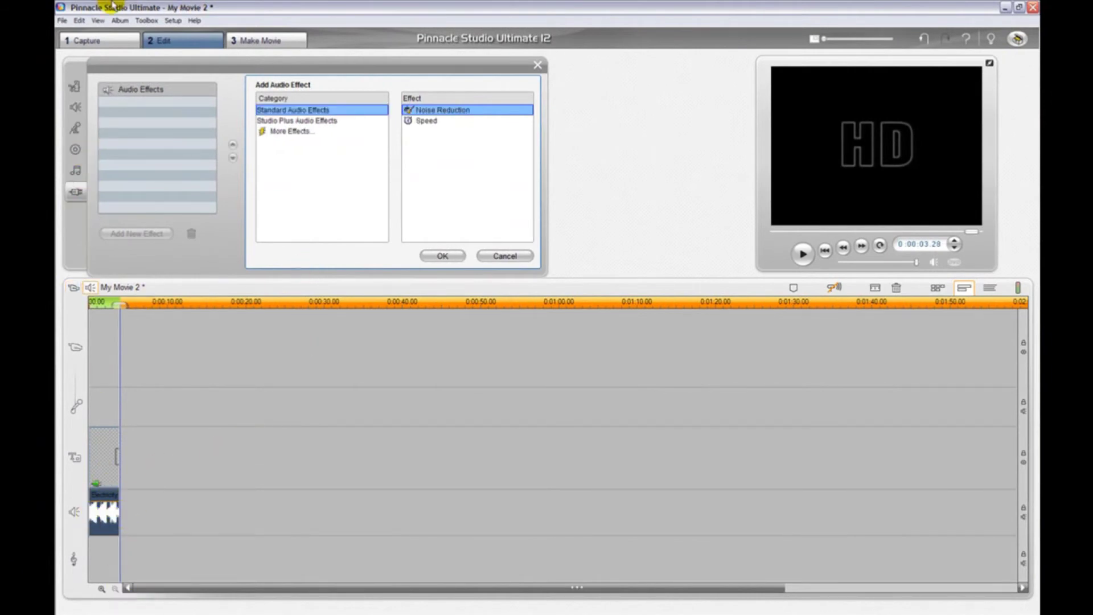
left_click(76, 107)
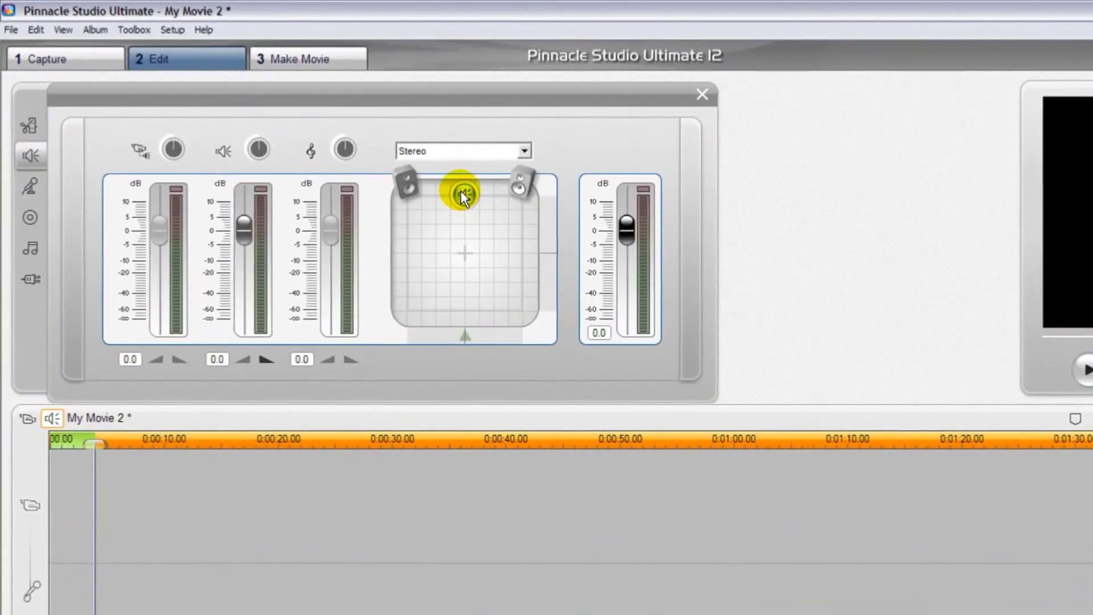
left_click_drag(460, 190, 411, 211)
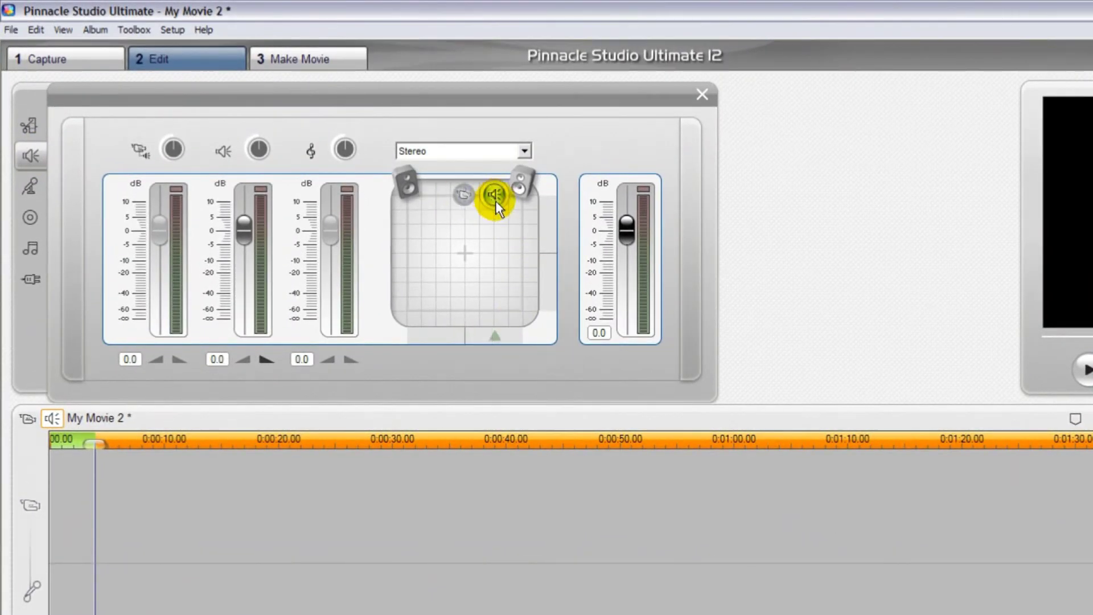
double_click(495, 199)
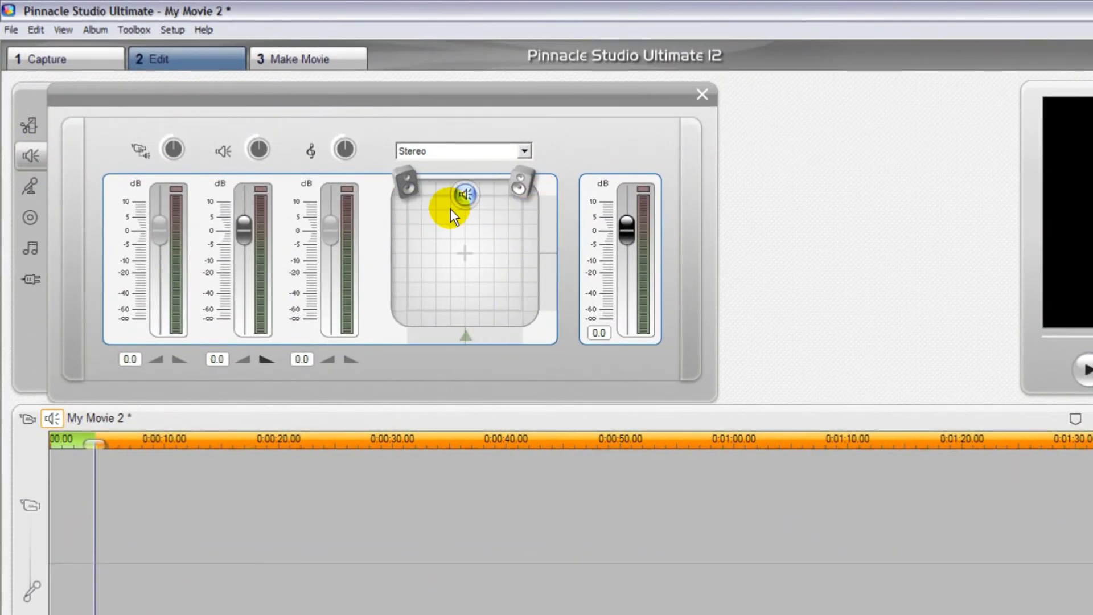
left_click(461, 148)
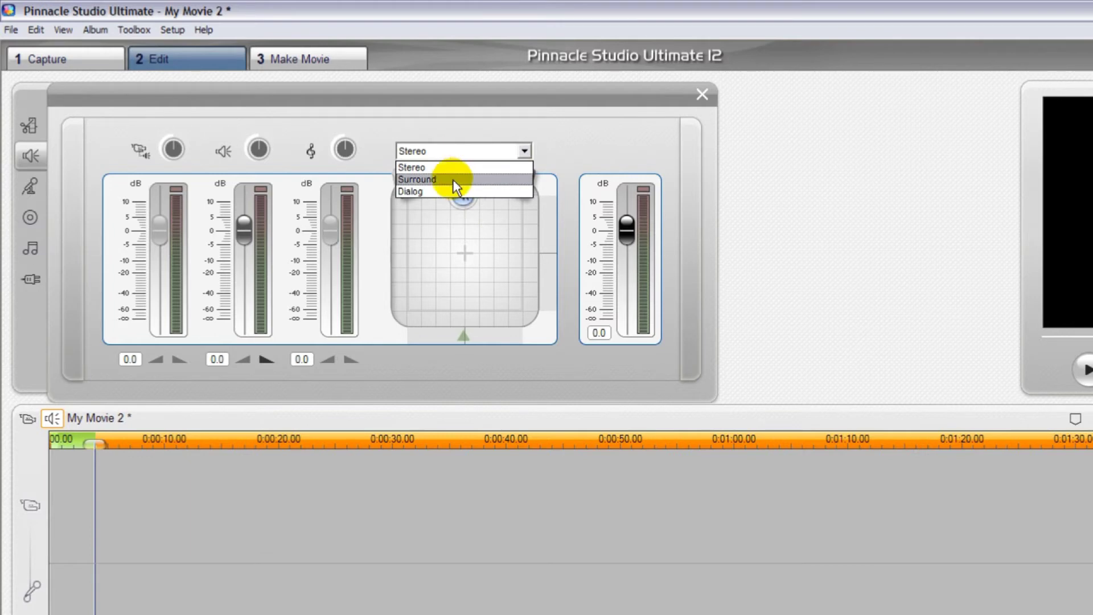
left_click(451, 181)
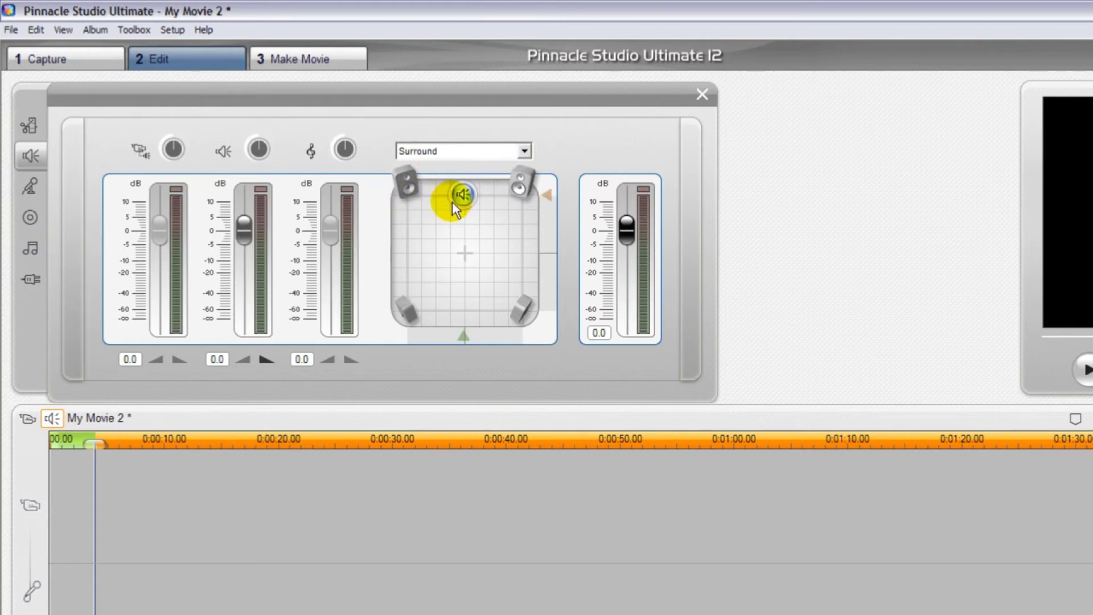
mouse_move(458, 199)
left_mouse_down()
mouse_move(412, 368)
mouse_move(460, 197)
left_mouse_up()
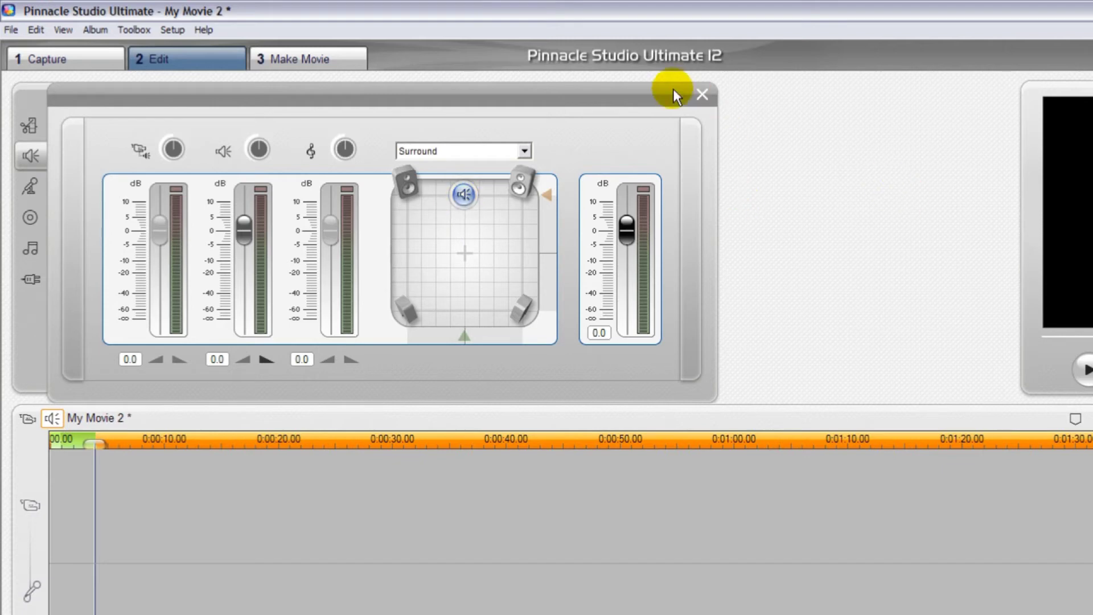
left_click(706, 95)
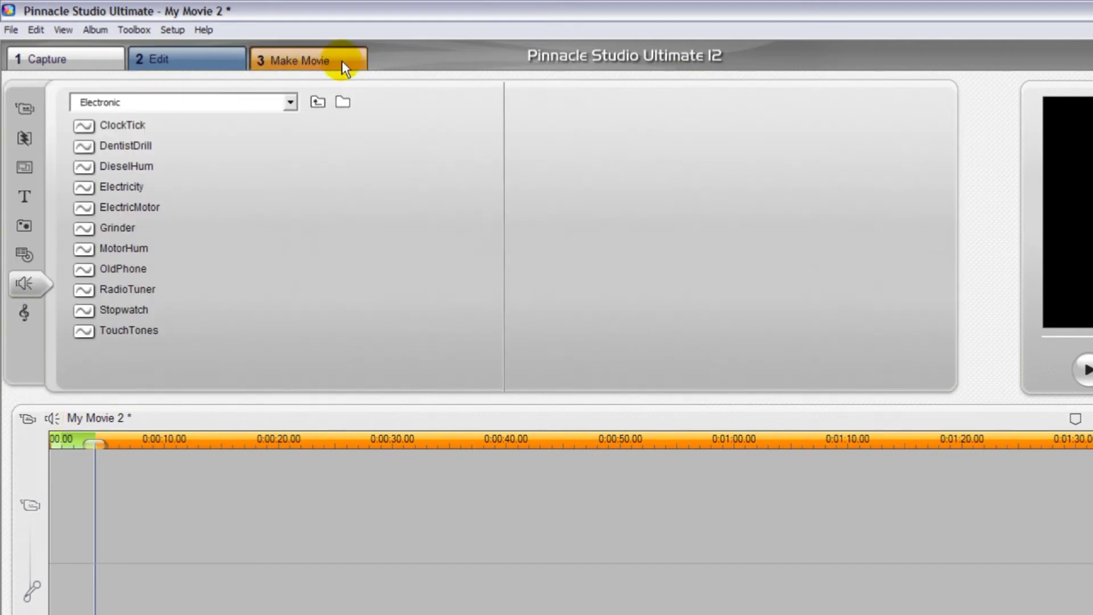
left_click(342, 60)
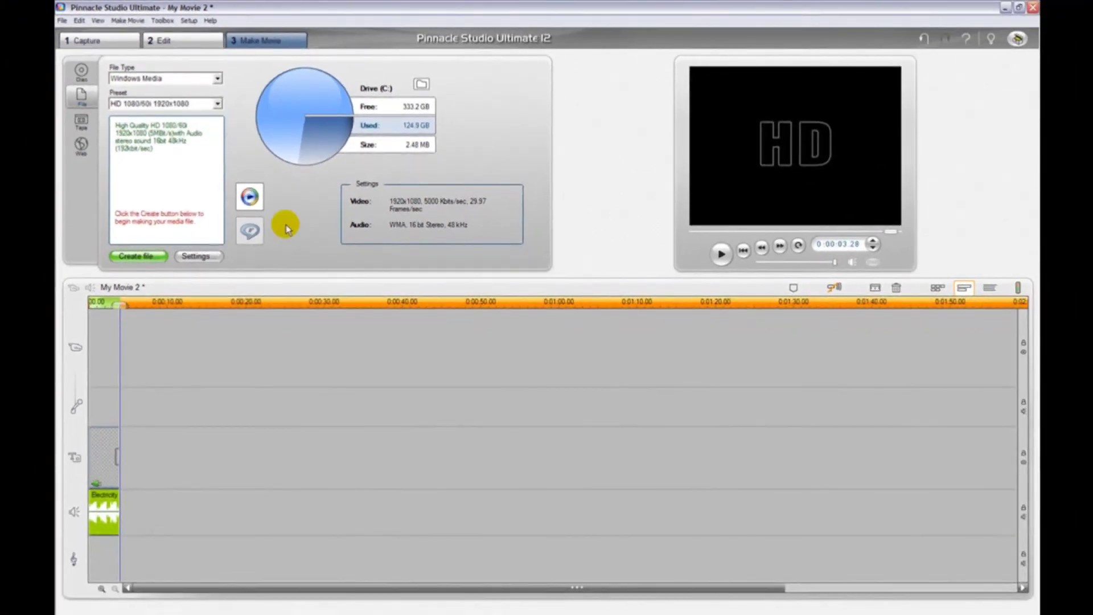
- Render the Windows Media HD 1080 file as 'Hd Video' on the desktop, accepting the aspect warning
left_click(121, 260)
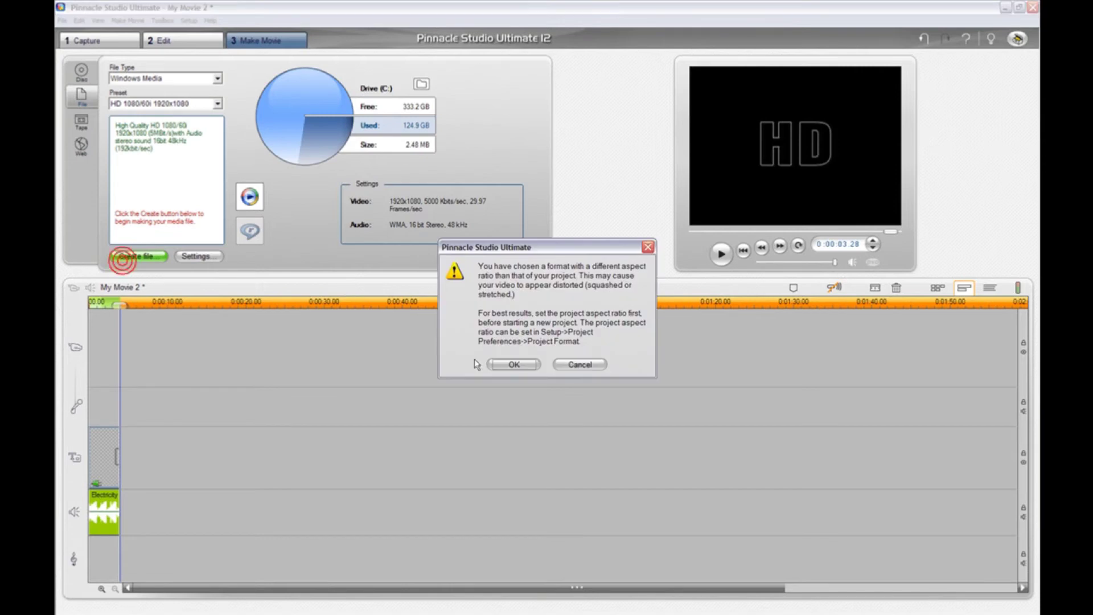
left_click(513, 364)
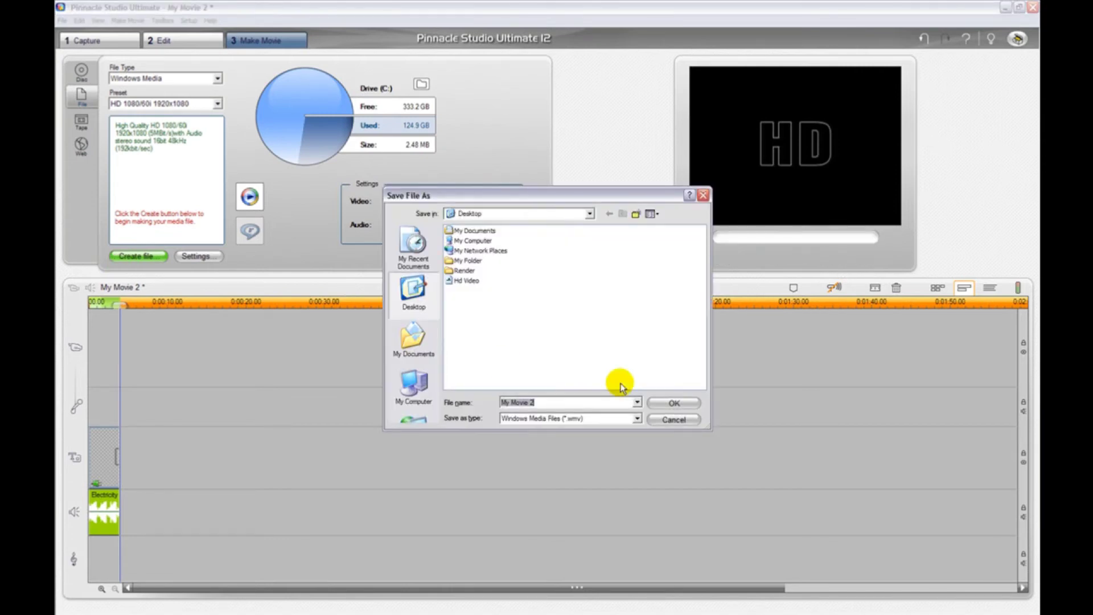
key("BackSpace")
type("H")
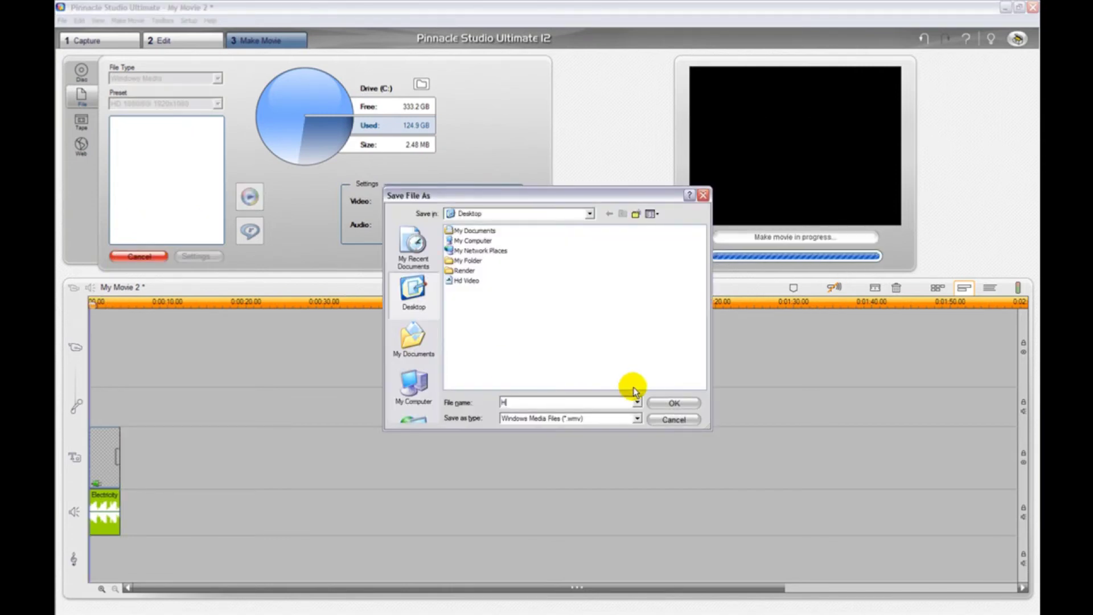
type("d Video")
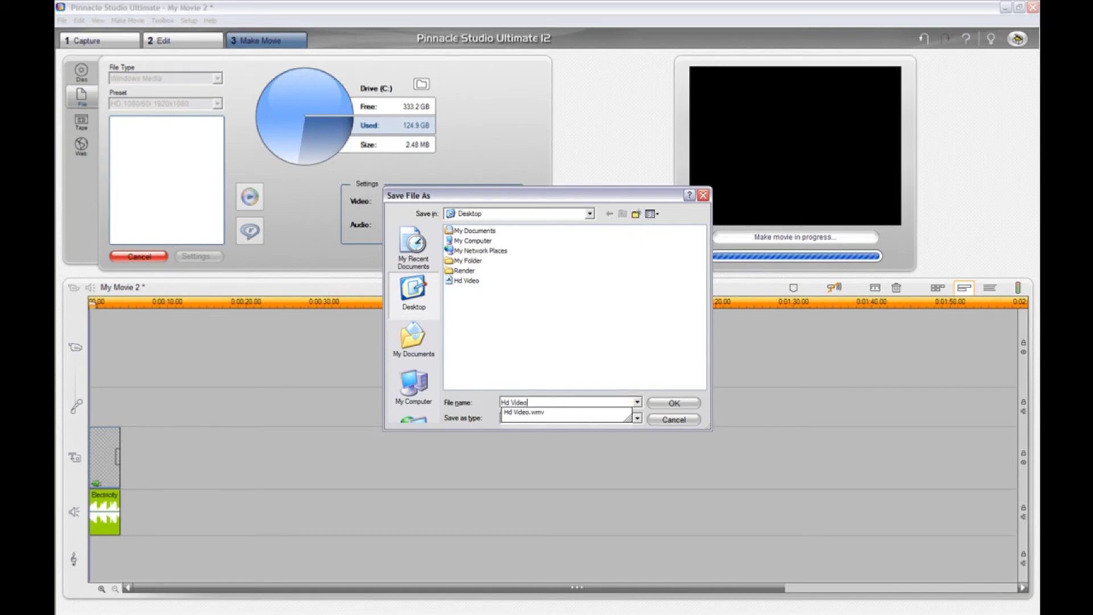
left_click(663, 401)
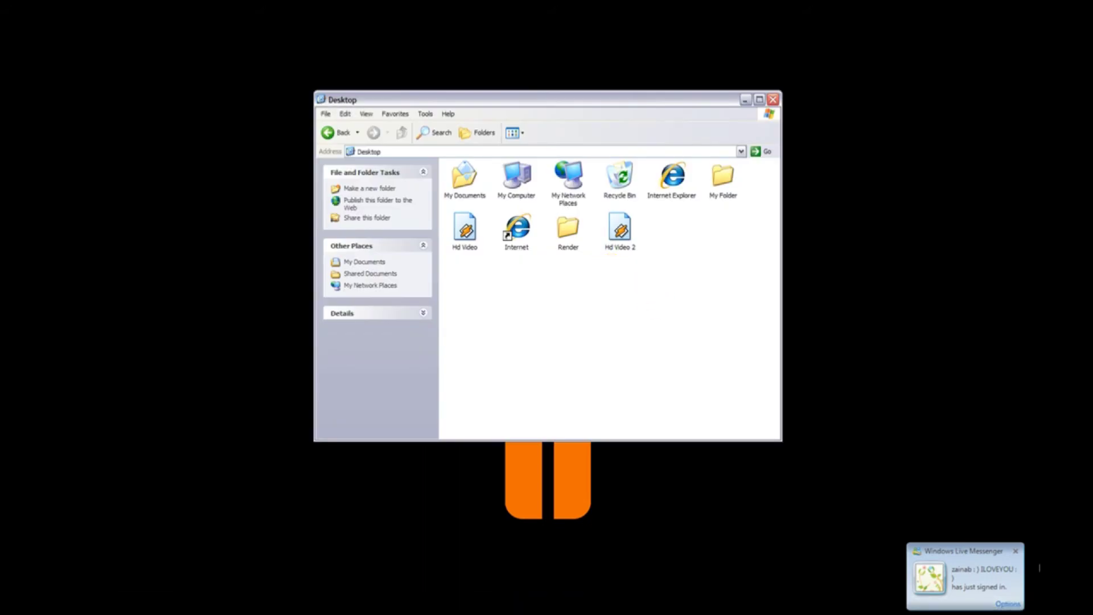
- Dismiss the Messenger popup, play Hd Video 2 from the Desktop folder, then return to YouTube
left_click(1017, 551)
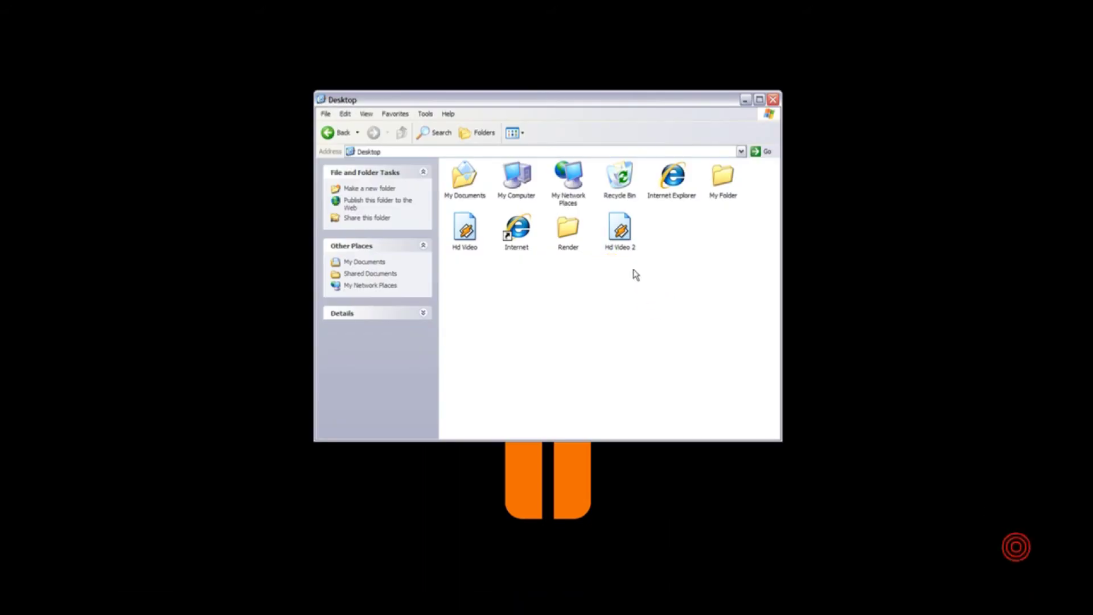
double_click(622, 235)
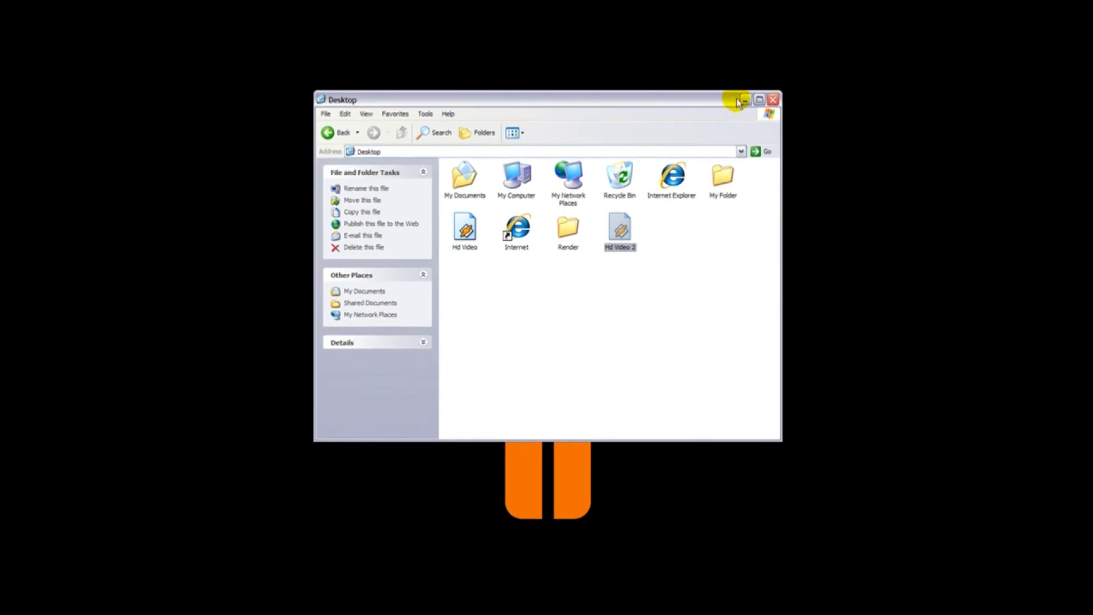
left_click(309, 607)
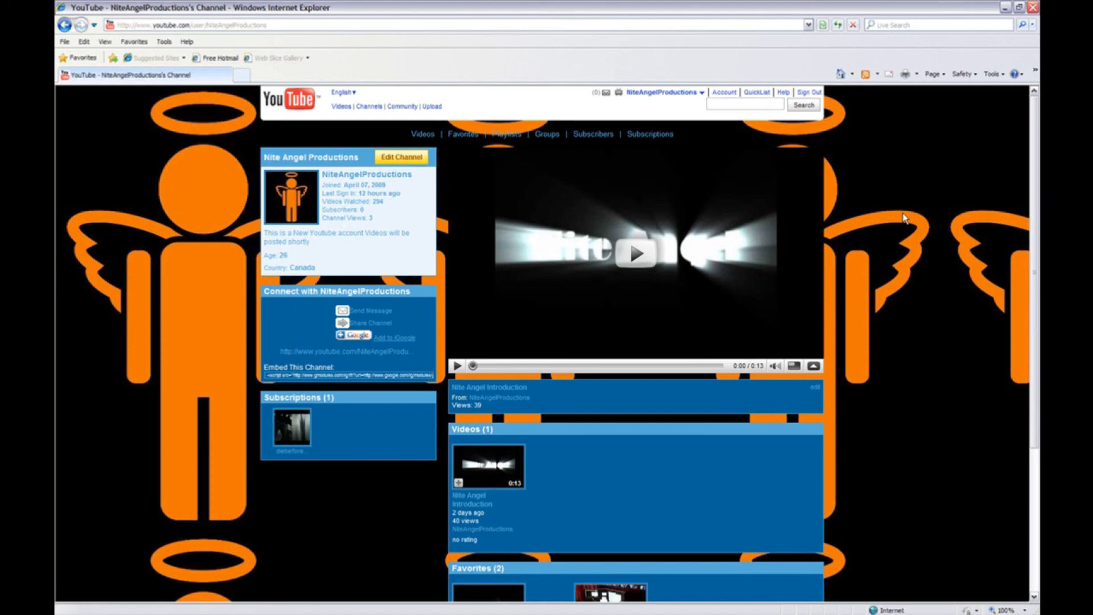
- Open the Nite Angel Introduction watch page, adjust the volume, and play it in HD
left_click(663, 266)
left_click(777, 365)
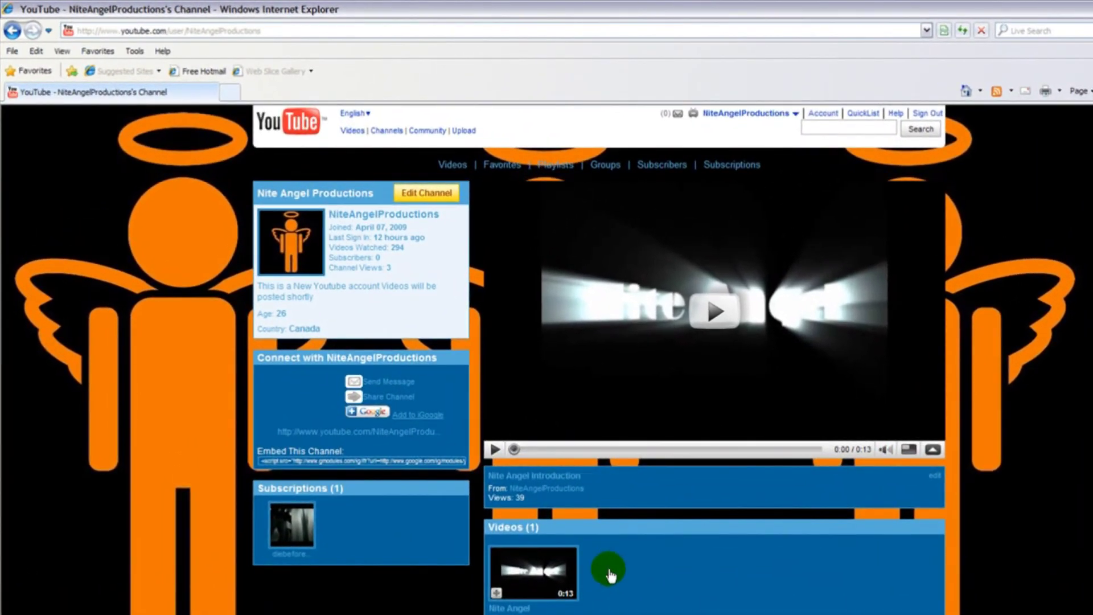
left_click(610, 575)
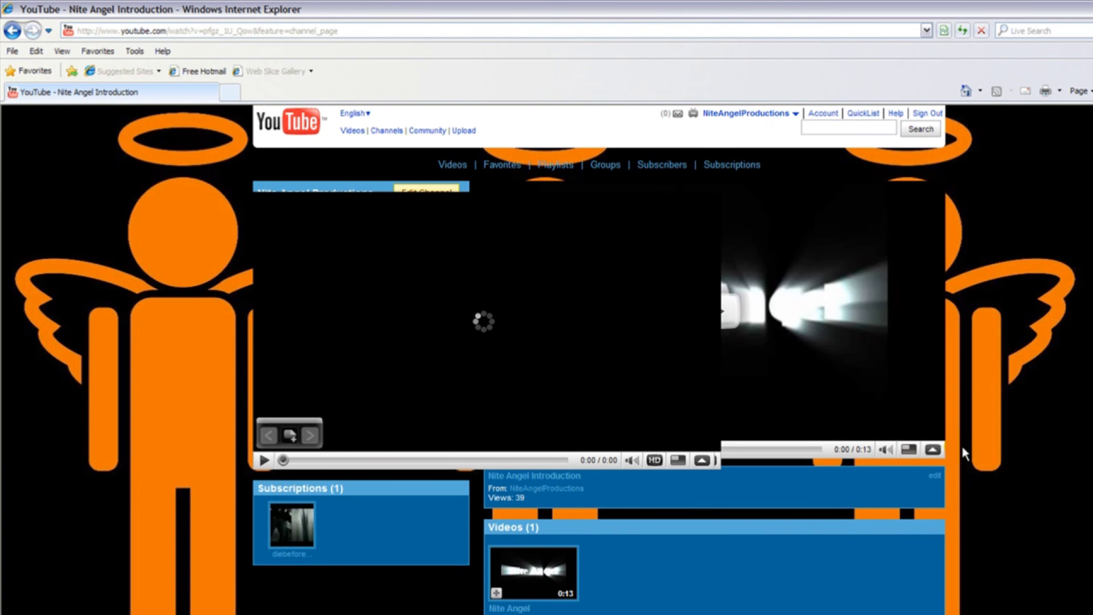
left_click(962, 447)
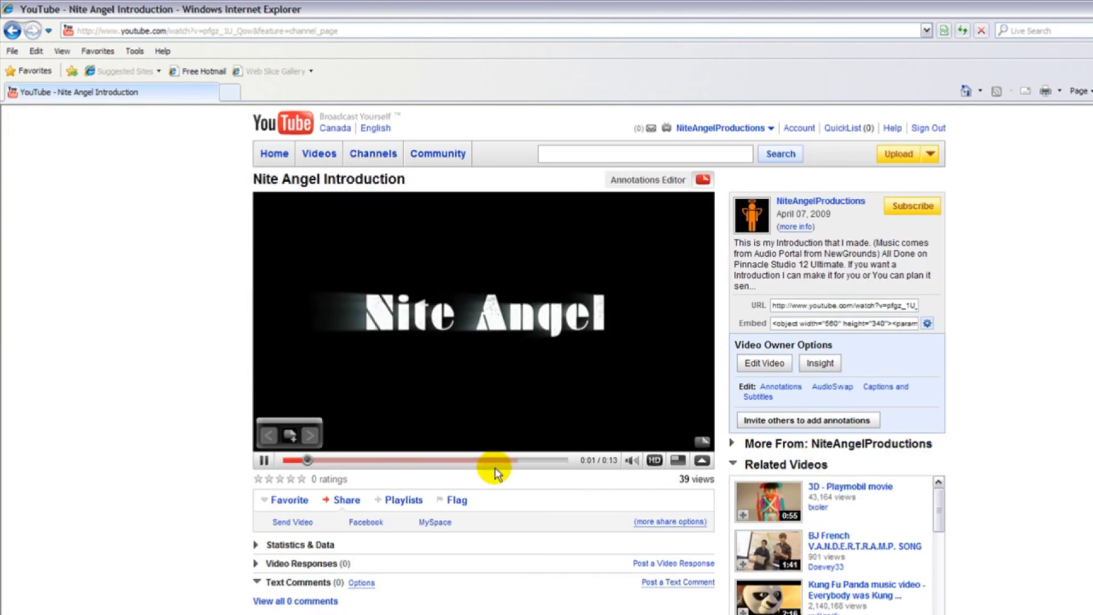
left_click(649, 462)
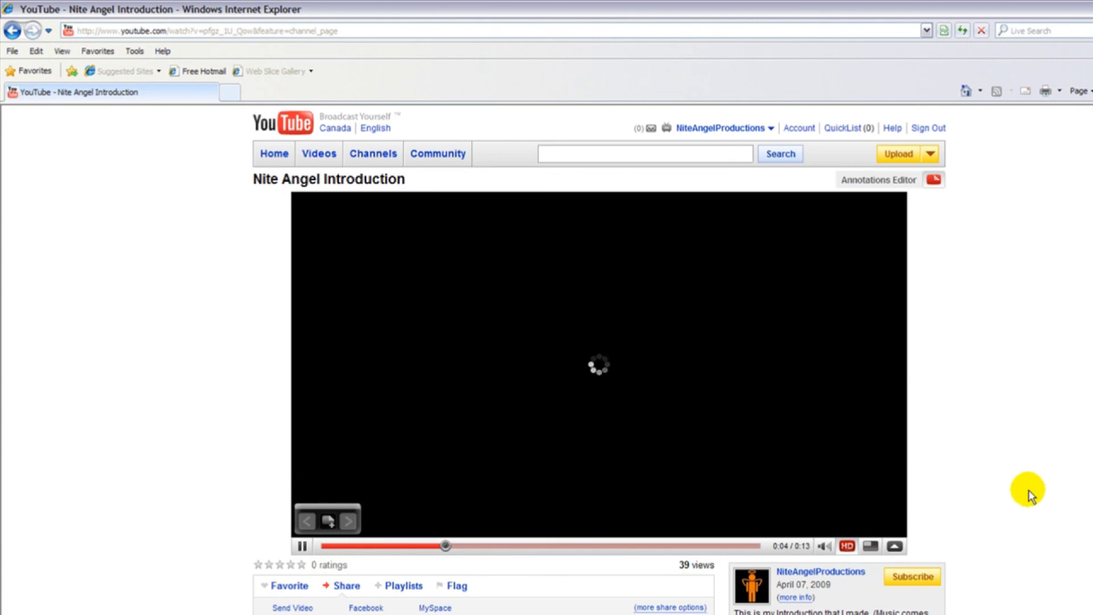